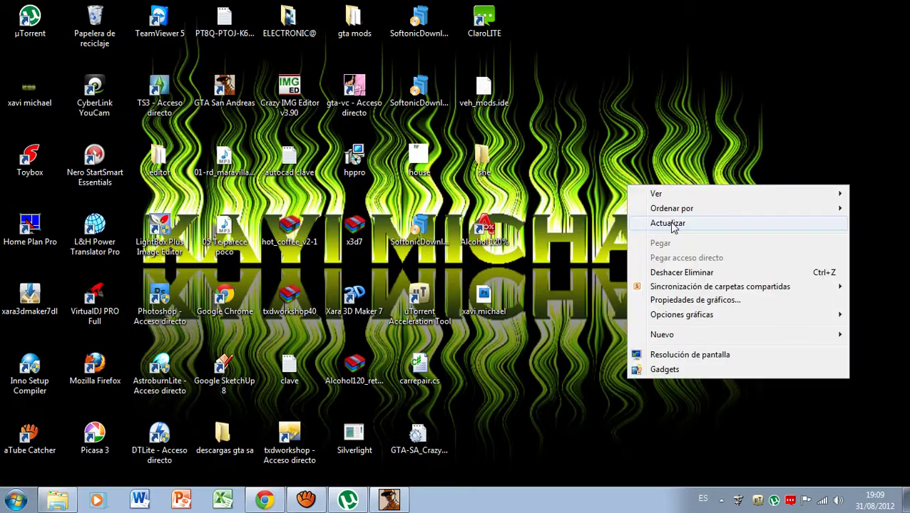
left_click(679, 220)
right_click(637, 133)
left_click(675, 172)
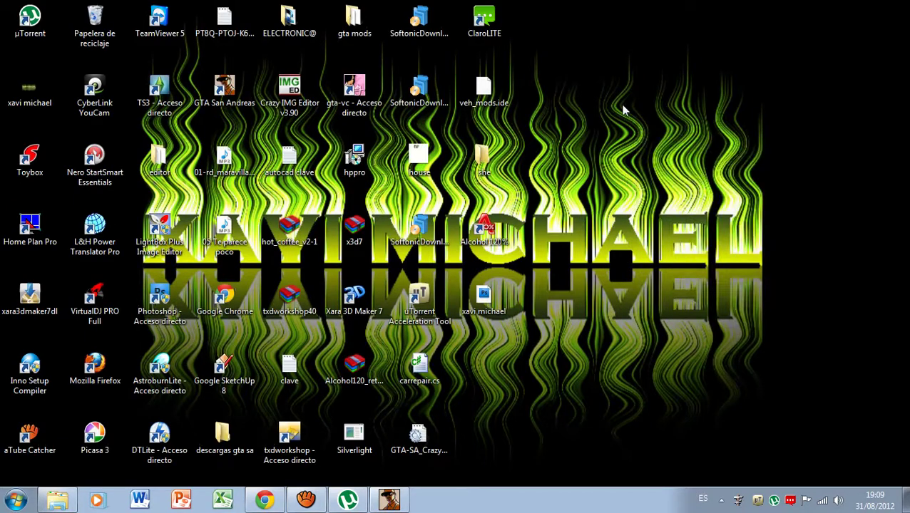
right_click(620, 105)
left_click(661, 143)
right_click(570, 95)
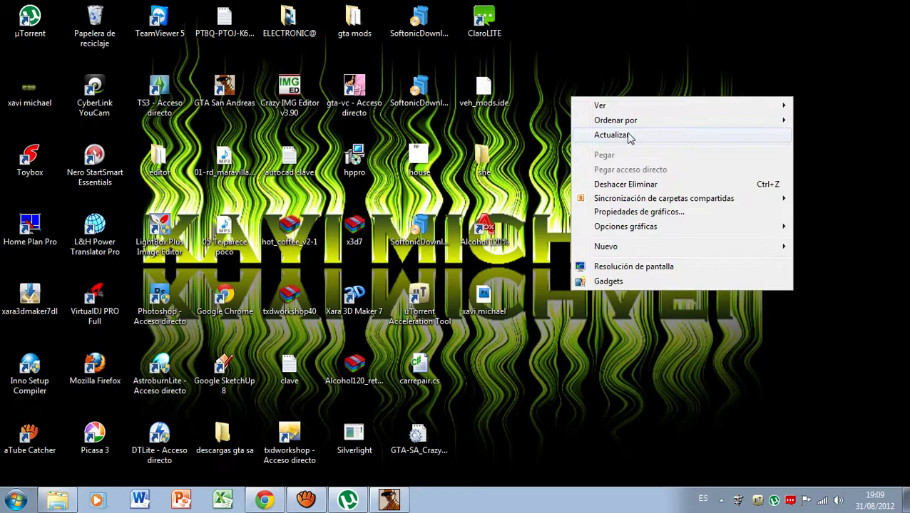
left_click(621, 134)
right_click(581, 97)
left_click(622, 134)
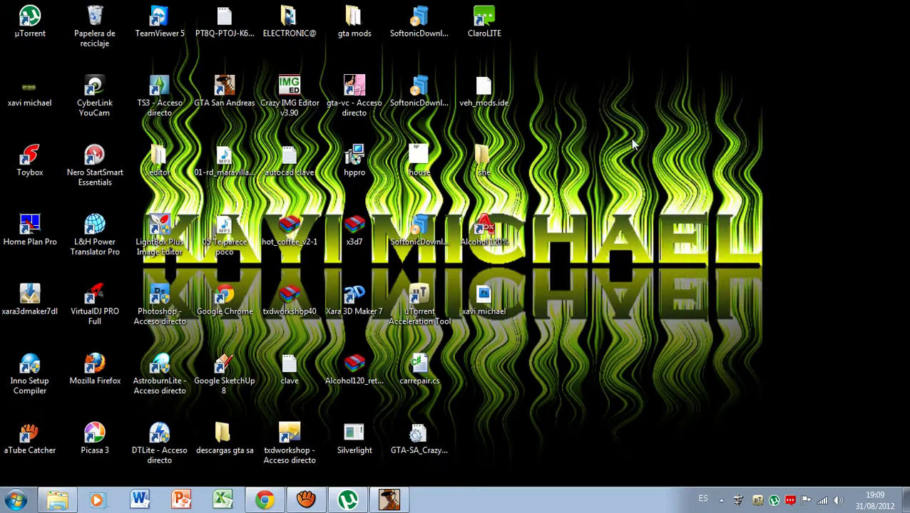
right_click(566, 155)
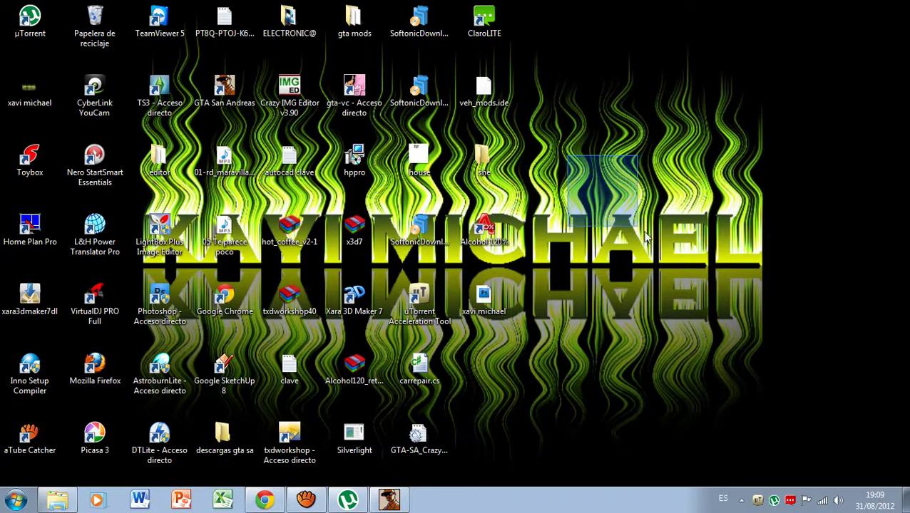
left_click(609, 194)
right_click(642, 197)
left_click(684, 235)
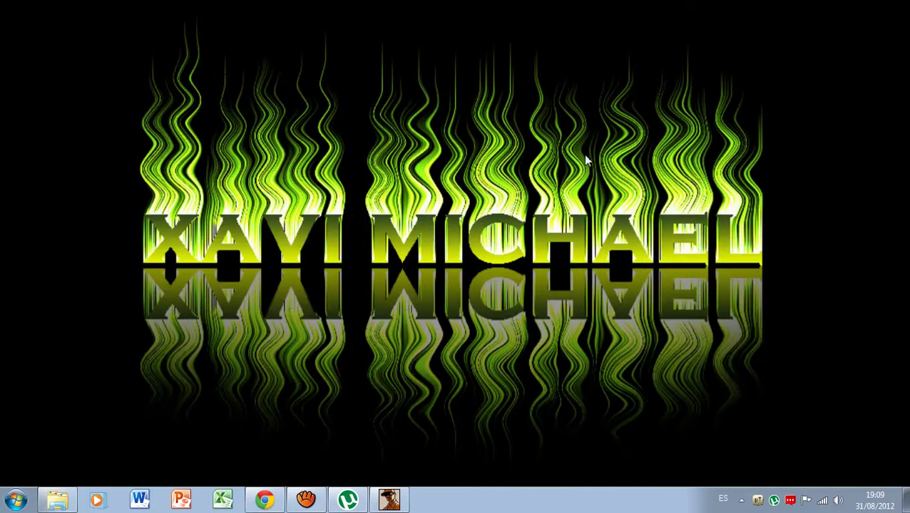
right_click(585, 155)
left_click(646, 194)
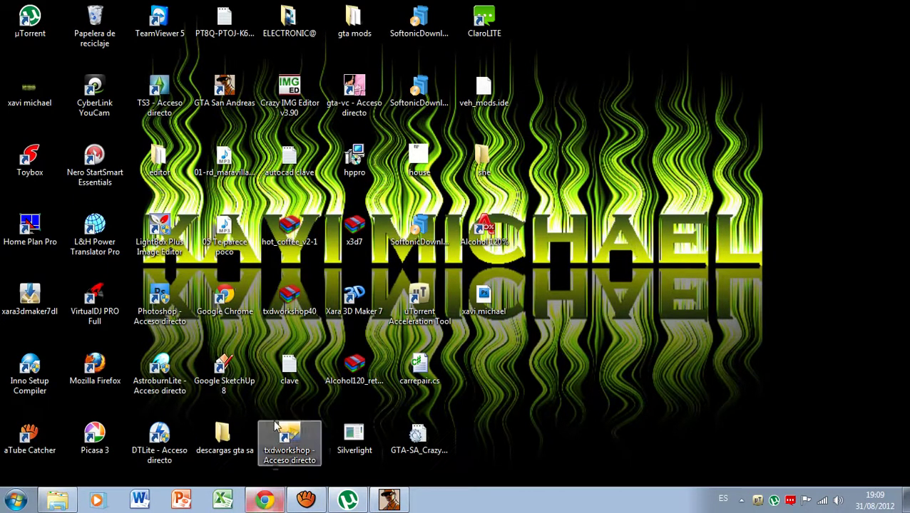
Step: Open Chrome, load the download link adf.ly/CPcbC and maximize the browser window
left_click(264, 499)
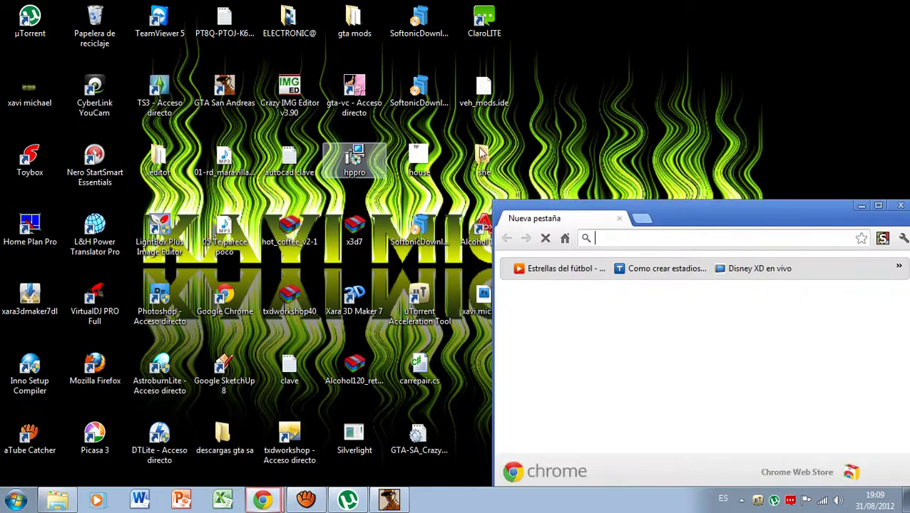
left_click_drag(737, 221, 452, 62)
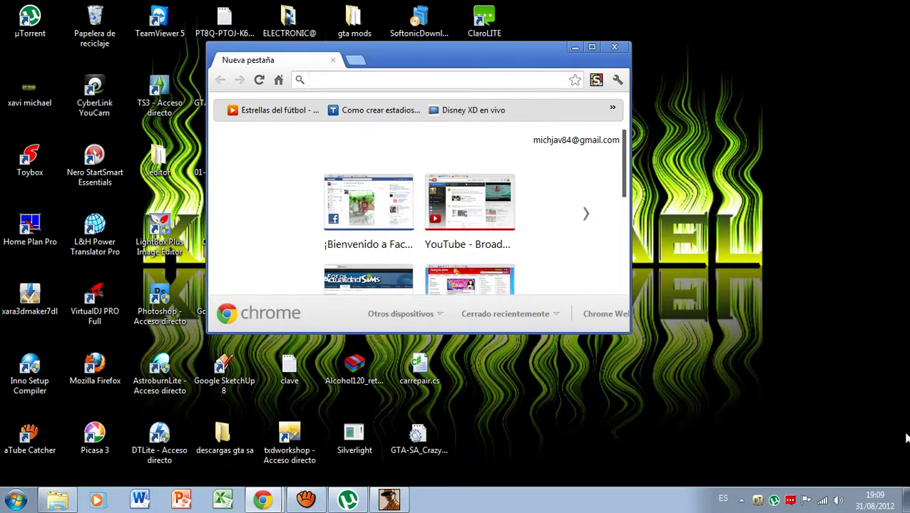
type("http://adf.ly/CPcbC")
key("Return")
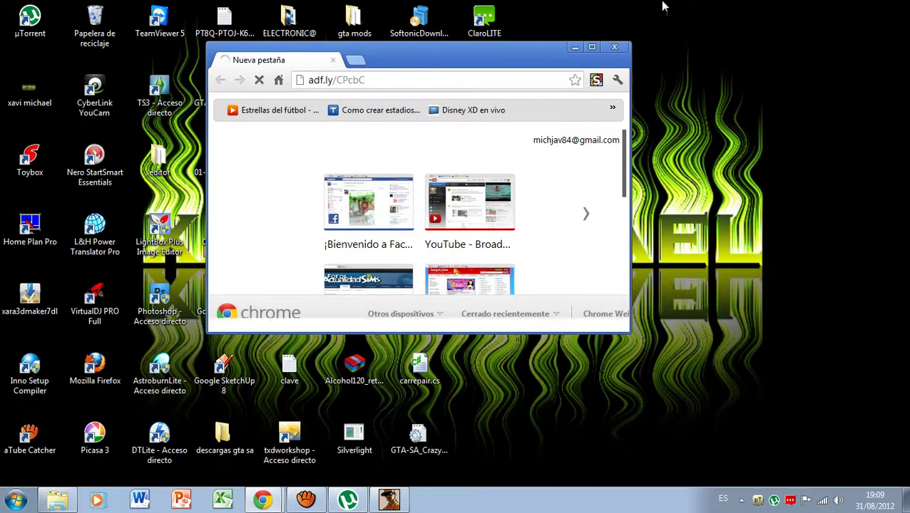
left_click(591, 48)
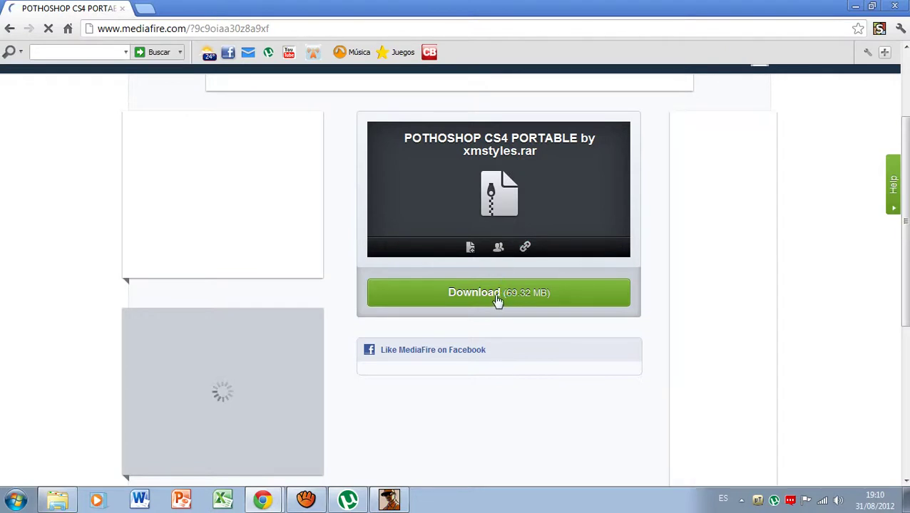
Step: Download POTHOSHOP CS4 PORTABLE by xmstyles.rar from MediaFire and save it in the pothoshop folder on drive D:
left_click(498, 298)
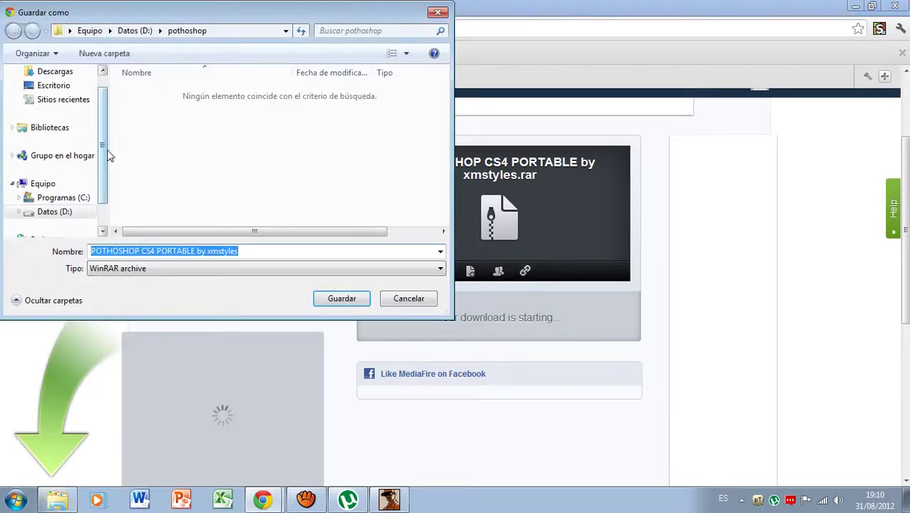
scroll(89, 203, "down", 1)
left_click(71, 187)
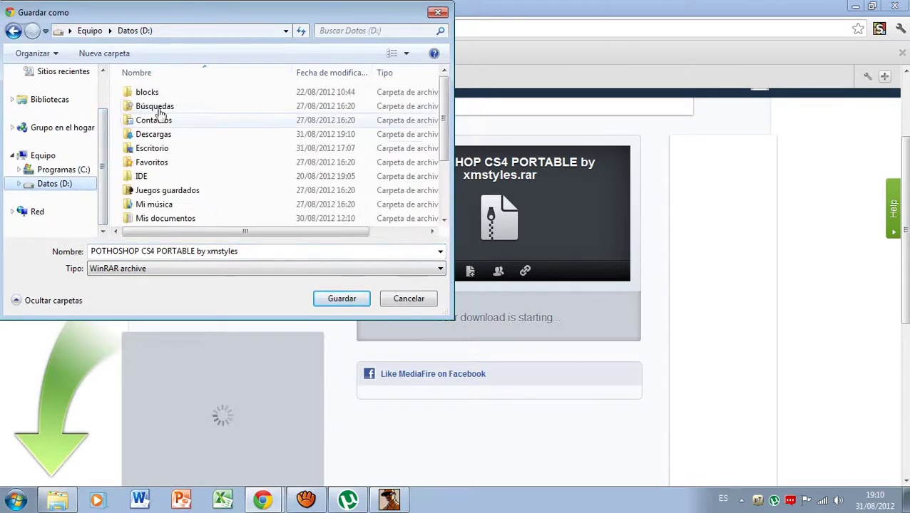
left_click(176, 179)
scroll(178, 183, "down", 2)
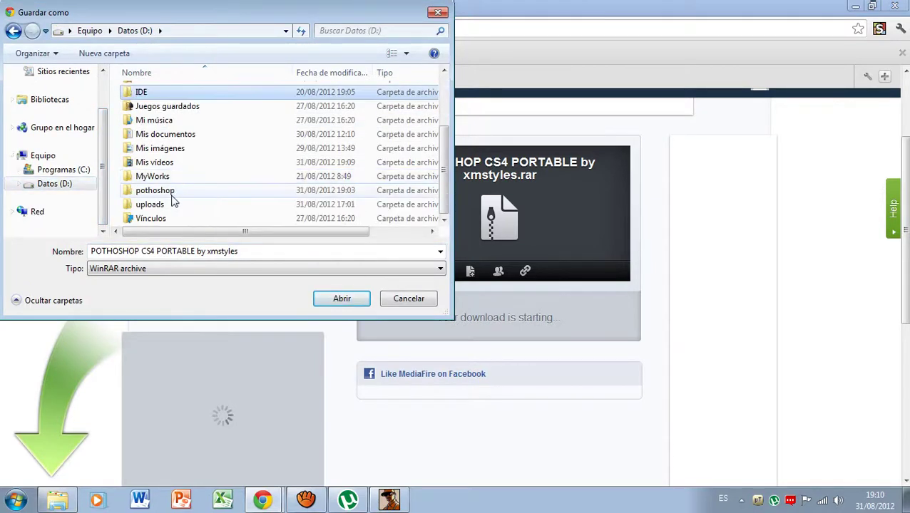
double_click(166, 191)
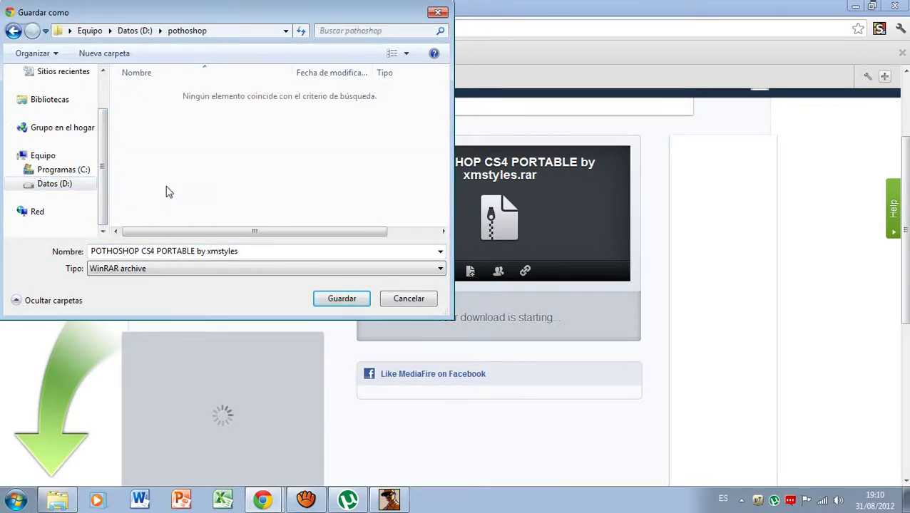
left_click(343, 299)
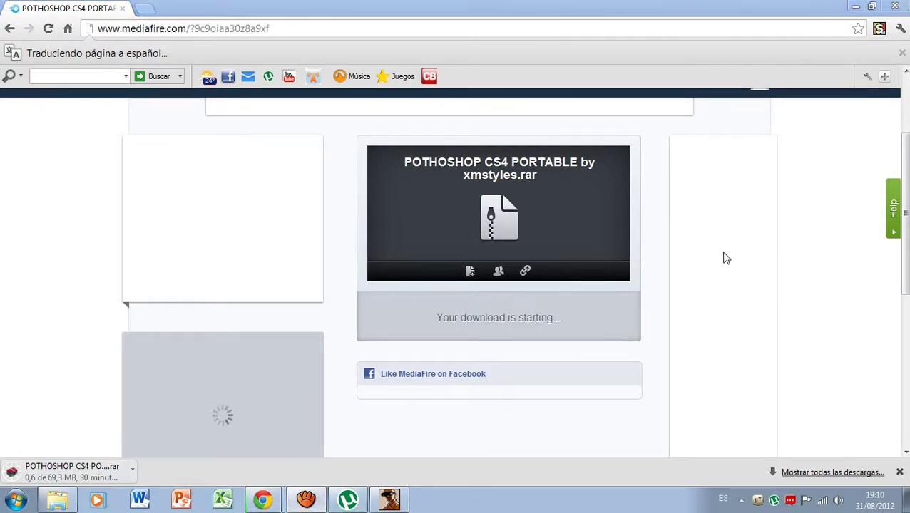
Step: Switch to Windows Explorer and open the pothoshop folder on drive D:
key("alt+Tab")
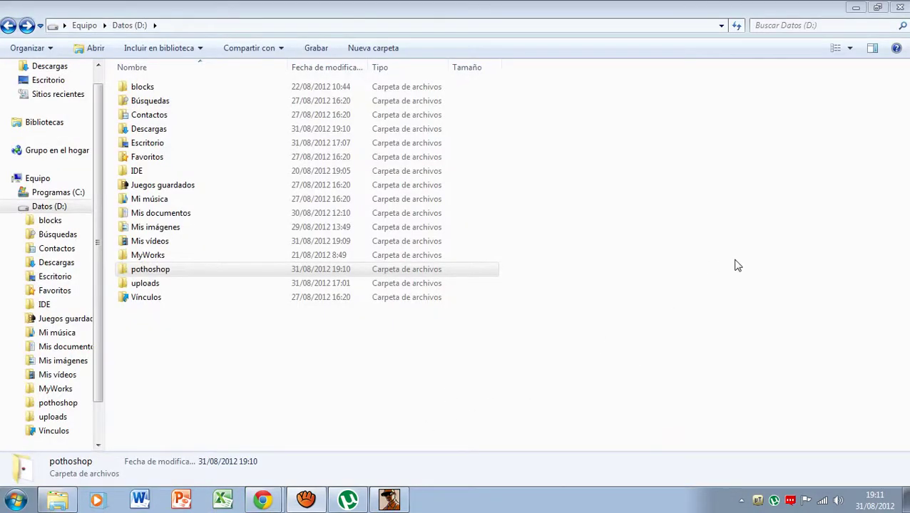
left_click(335, 349)
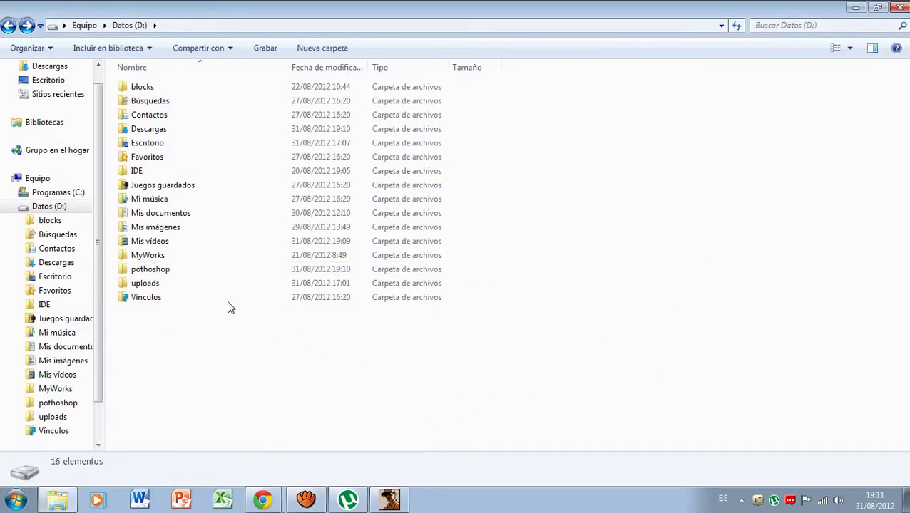
double_click(163, 270)
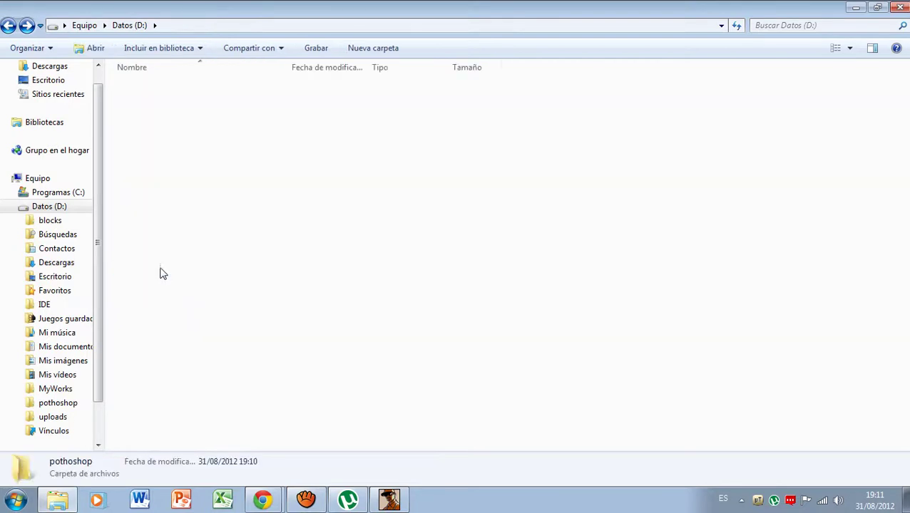
right_click(171, 173)
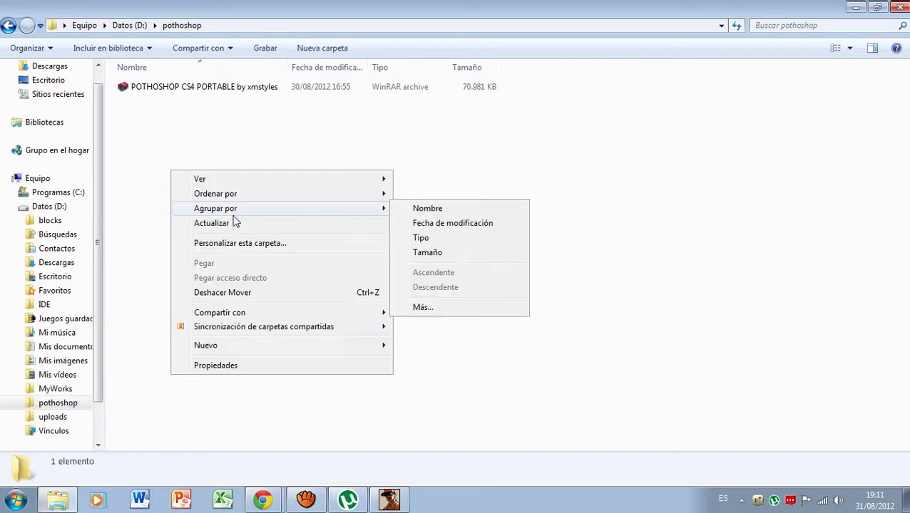
left_click(230, 223)
right_click(227, 207)
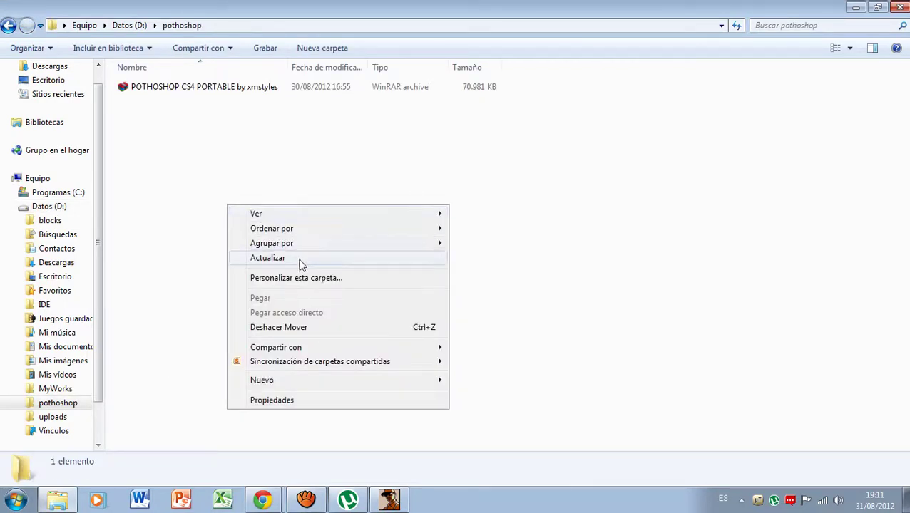
left_click(218, 196)
left_click(173, 89)
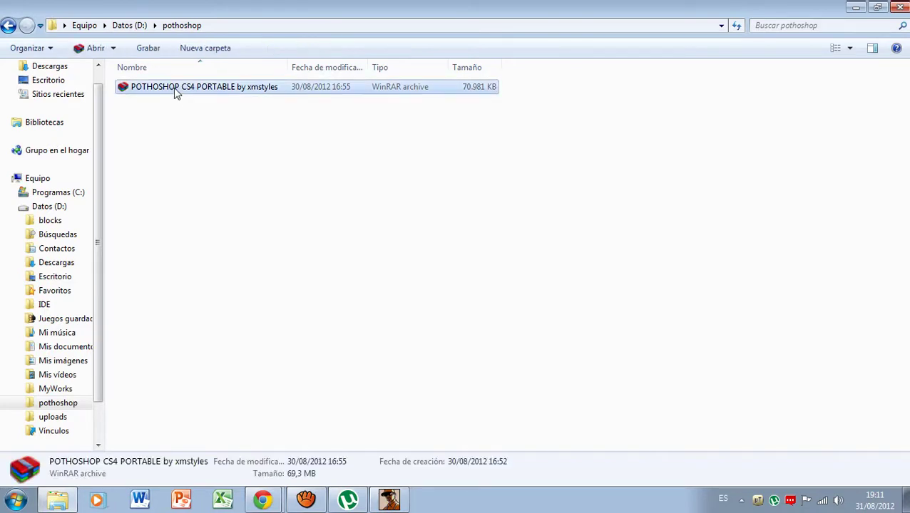
left_click_drag(559, 114, 168, 111)
left_click(184, 134)
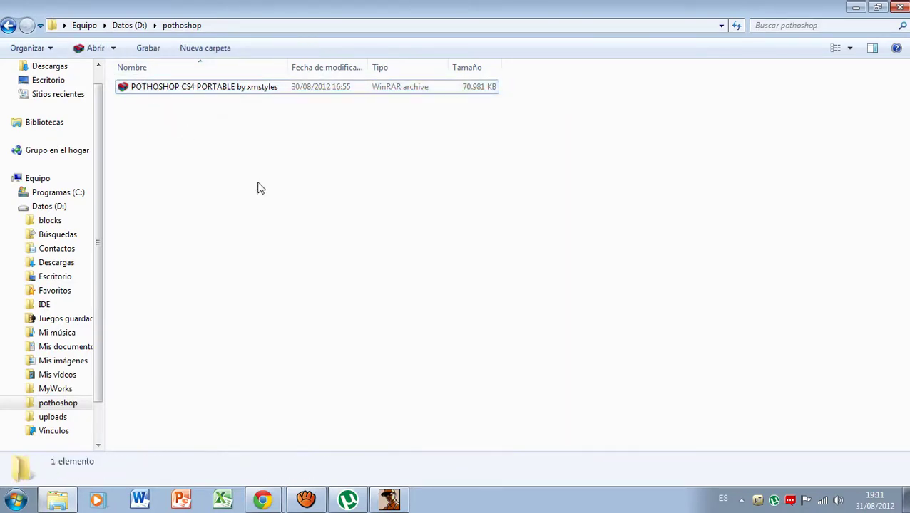
right_click(183, 129)
left_click(234, 183)
Step: Extract the POTHOSHOP CS4 PORTABLE by xmstyles archive directly into the pothoshop folder
left_click(167, 94)
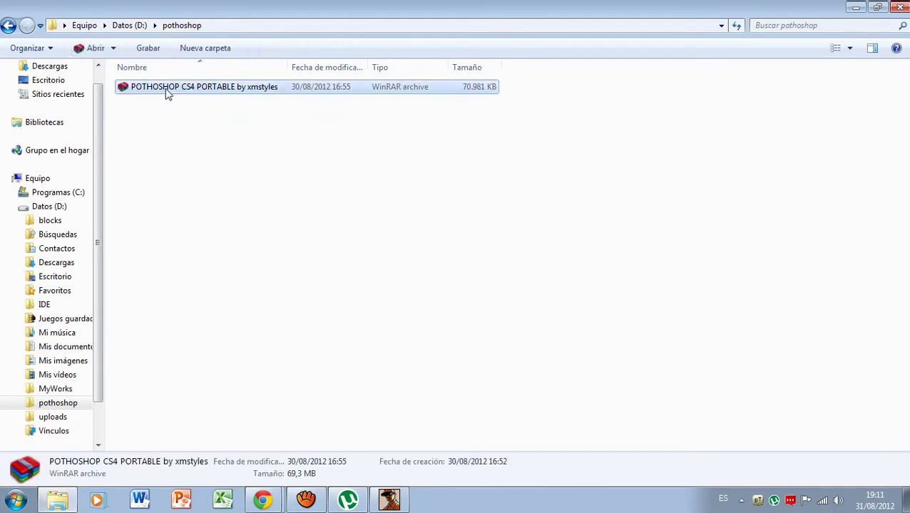
right_click(165, 87)
left_click(212, 126)
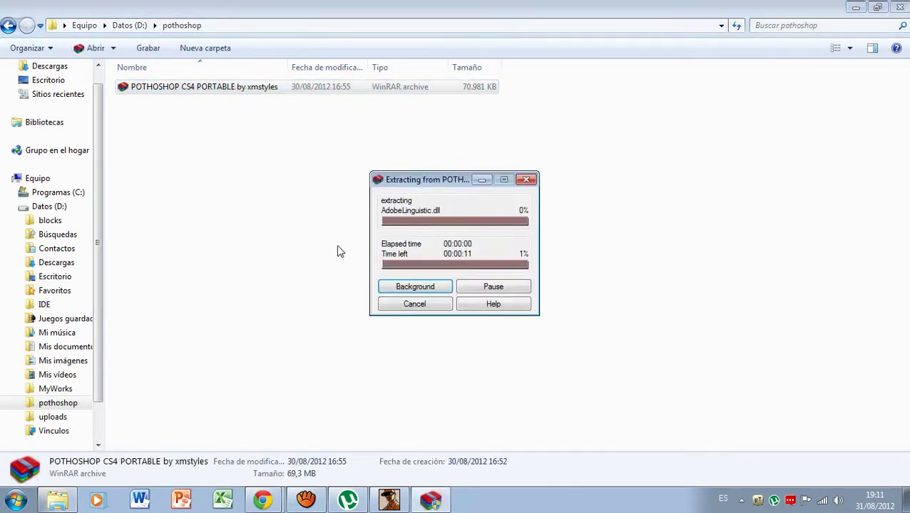
left_click_drag(440, 183, 515, 188)
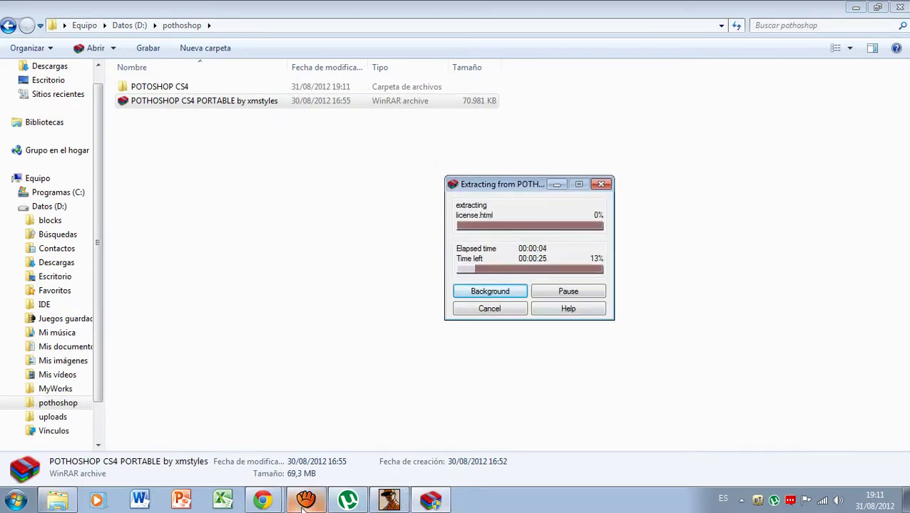
left_click(319, 479)
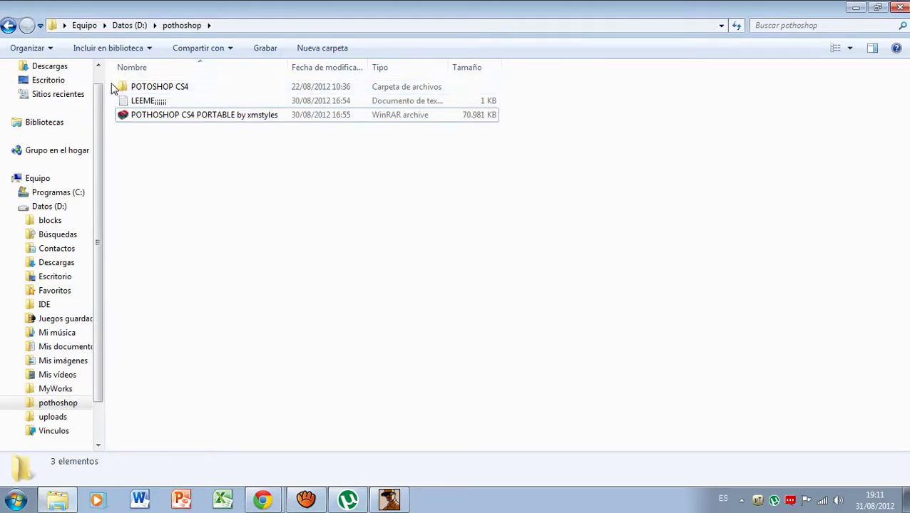
left_click_drag(111, 85, 162, 106)
right_click(335, 276)
left_click(380, 321)
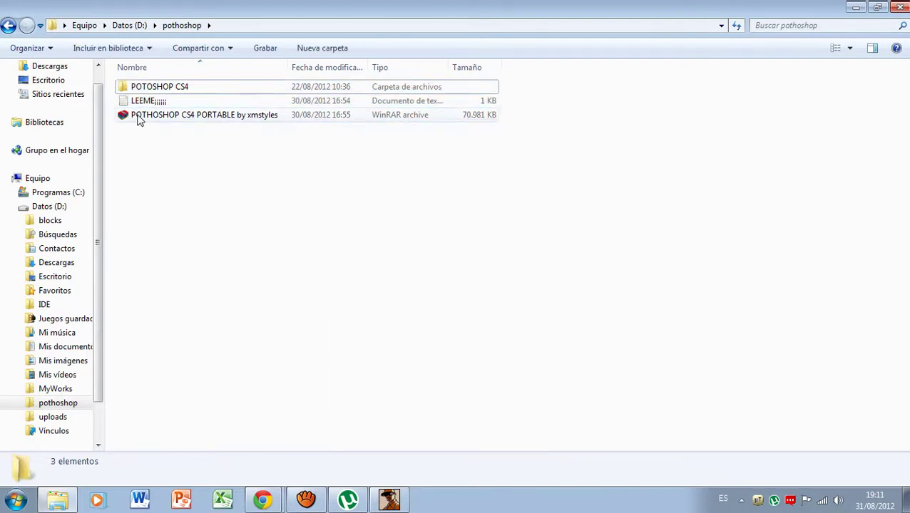
left_click_drag(114, 83, 172, 106)
left_click(247, 197)
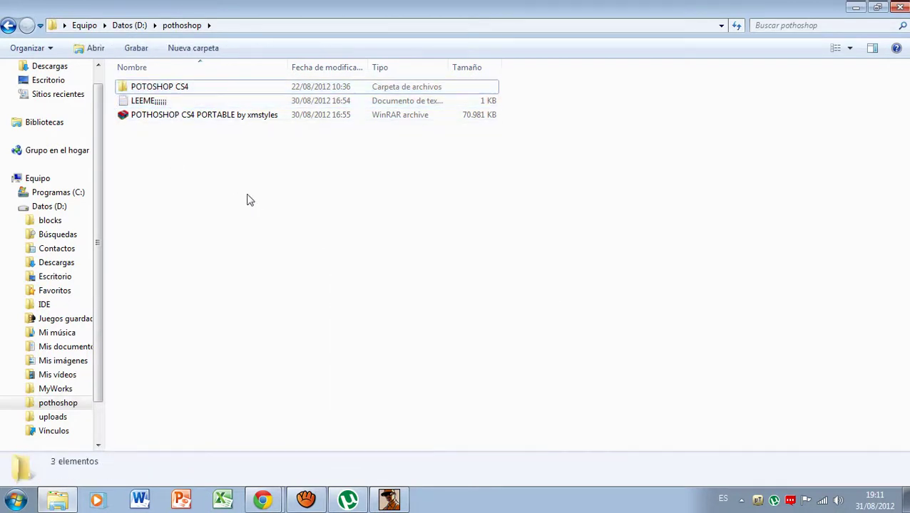
Step: Open the extracted LEEME text file, read the destination path for the program folder, and close the file
left_click(163, 103)
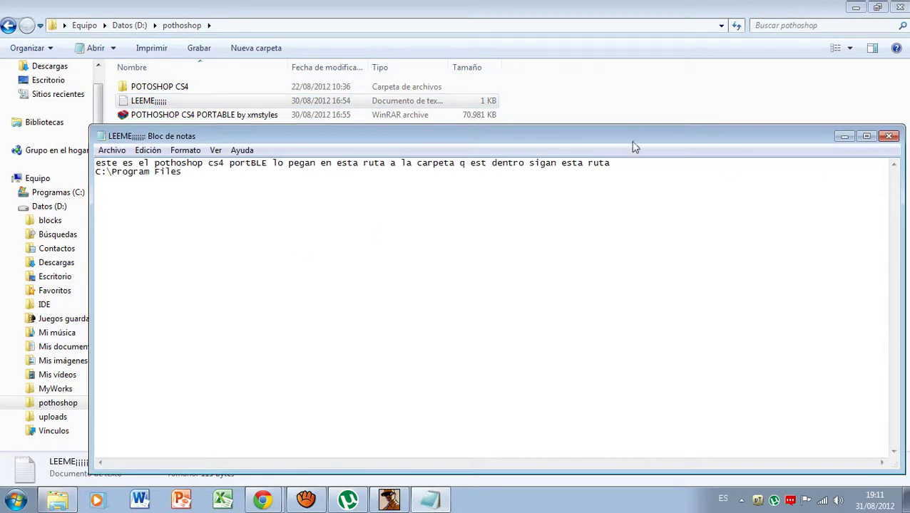
left_click_drag(630, 146, 639, 129)
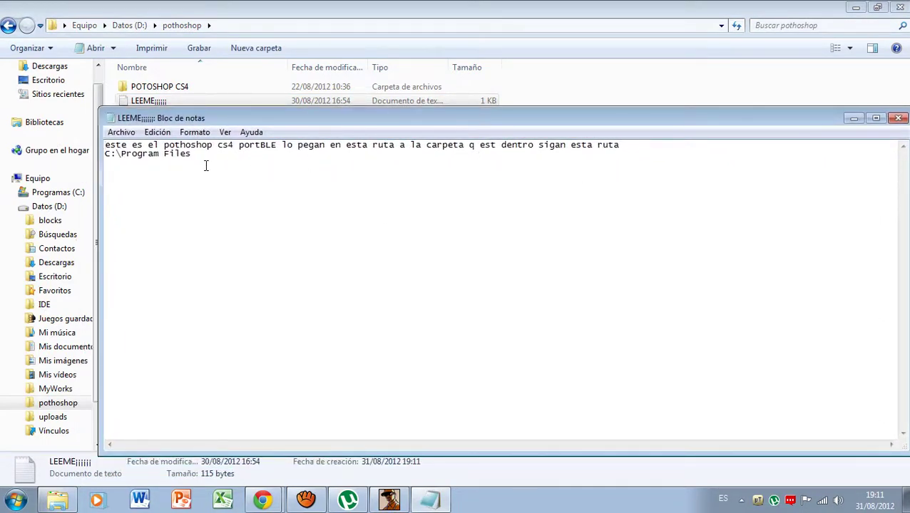
left_click_drag(205, 165, 137, 162)
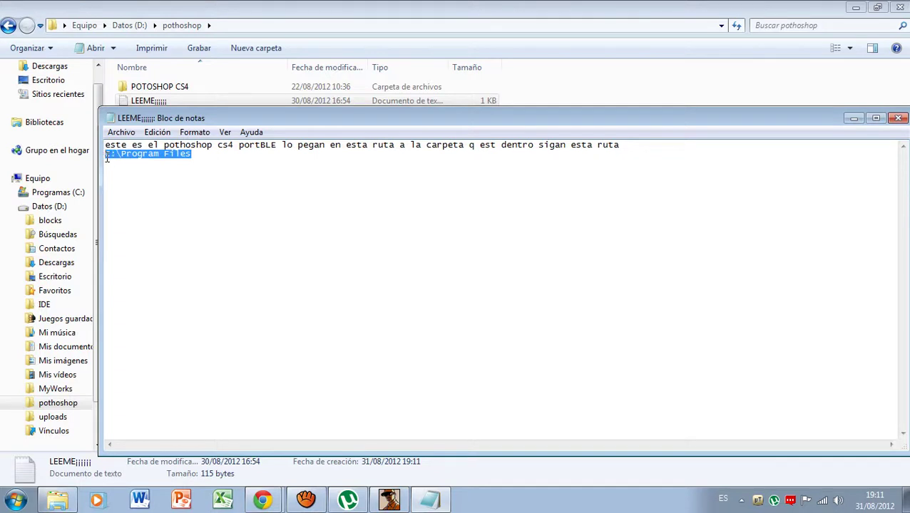
left_click(219, 226)
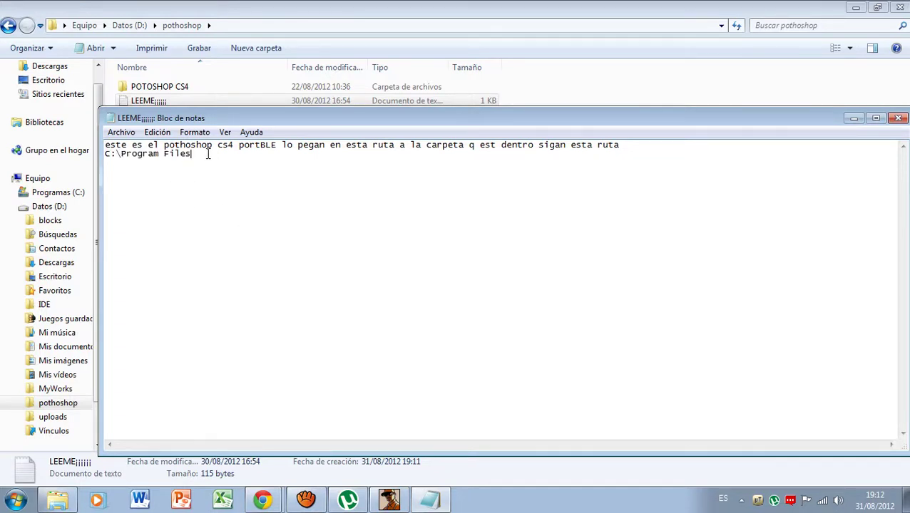
left_click_drag(209, 154, 120, 160)
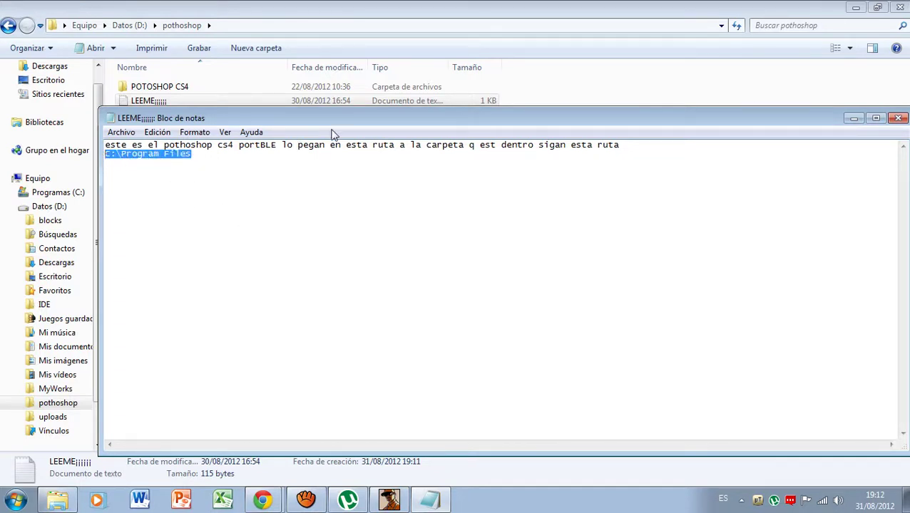
left_click_drag(589, 126, 556, 135)
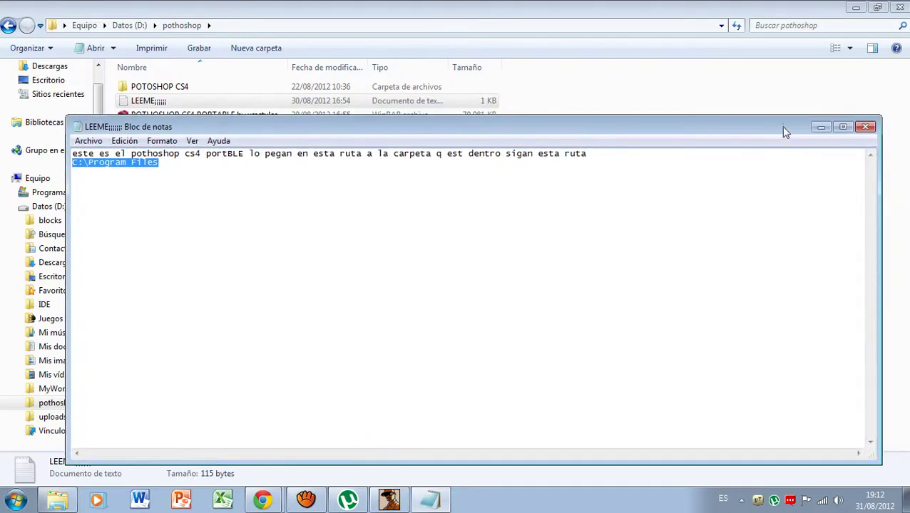
left_click(866, 128)
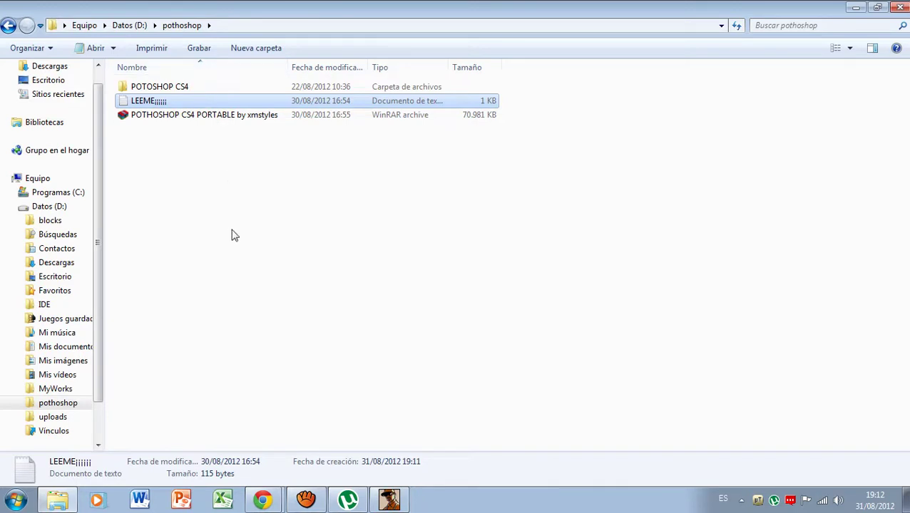
Step: Look through the contents of drives C: and D: as destinations, and return to the pothoshop folder
scroll(97, 228, "down", 1)
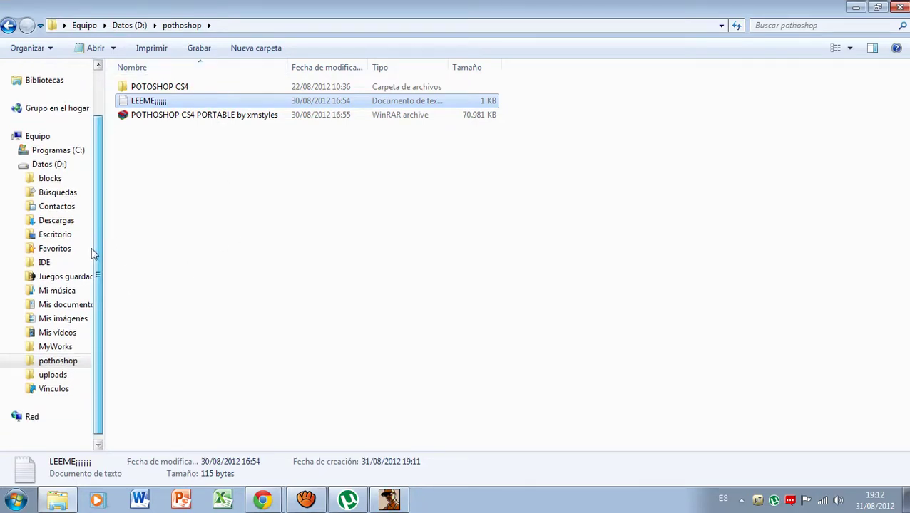
left_click(55, 152)
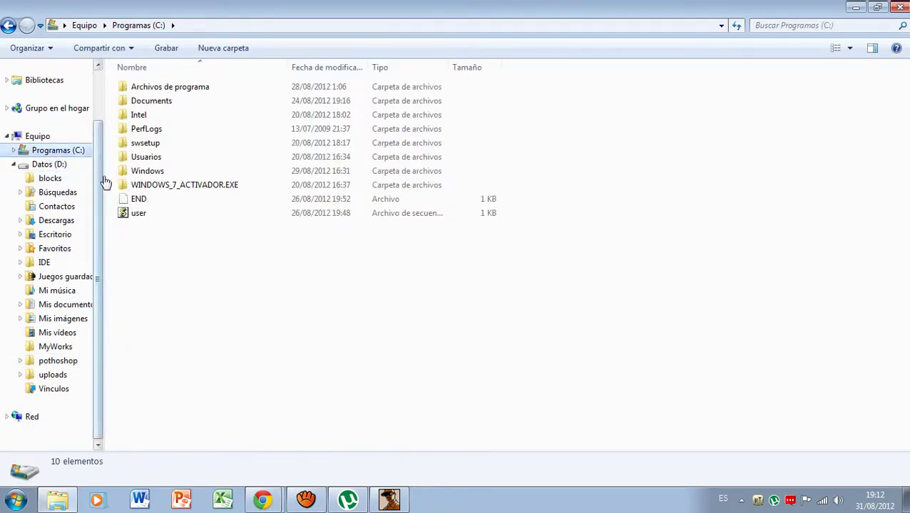
left_click(54, 170)
left_click(213, 385)
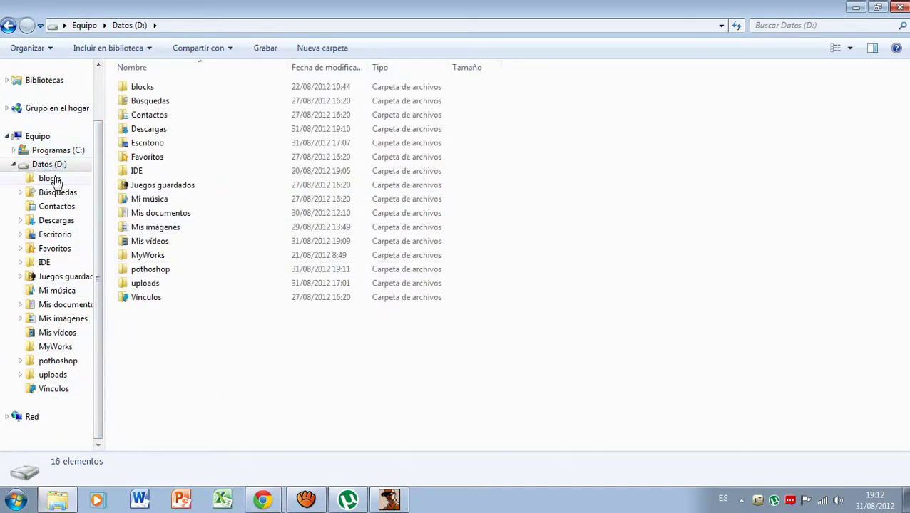
left_click(7, 26)
left_click(7, 25)
left_click(158, 87)
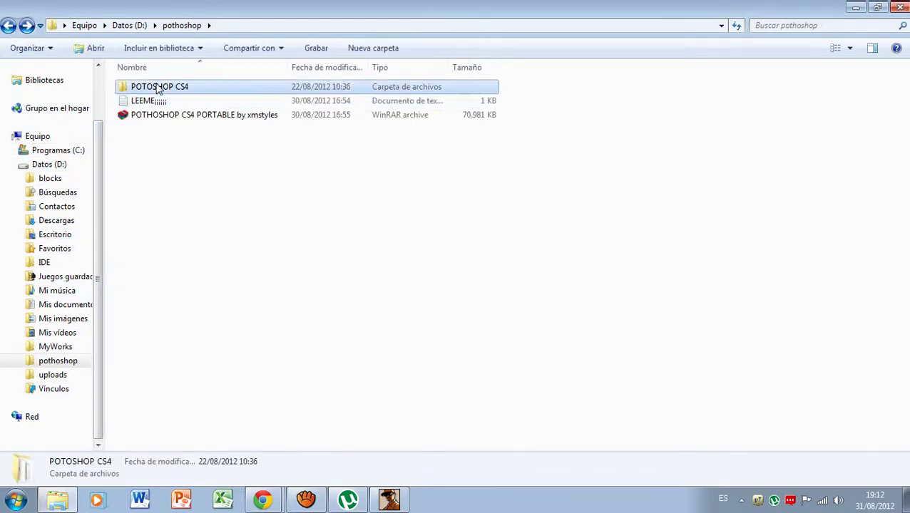
left_click(45, 152)
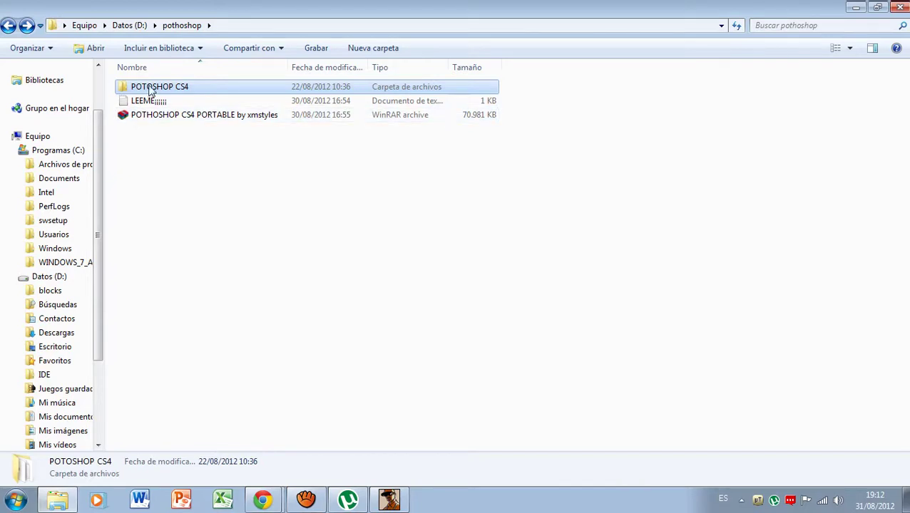
left_click(259, 262)
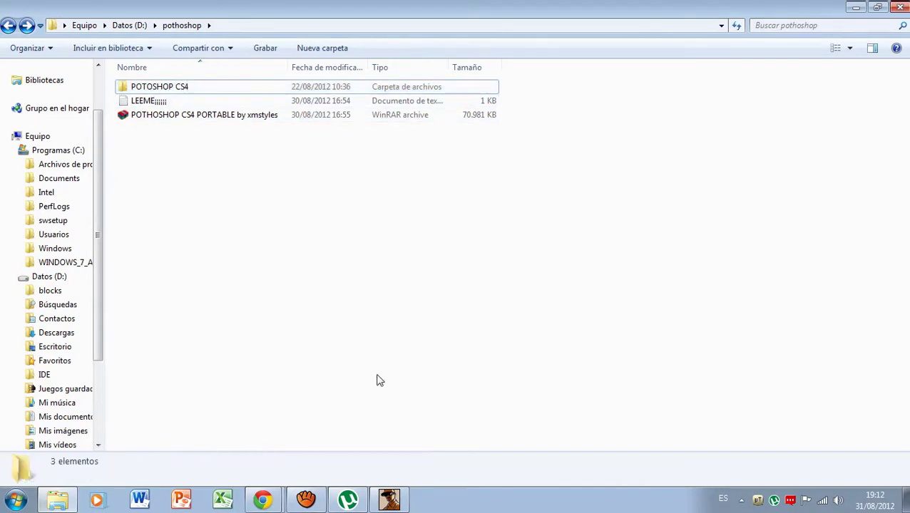
Step: Open the POTOSHOP CS4 folder and locate the Photoshop application file in it
double_click(154, 88)
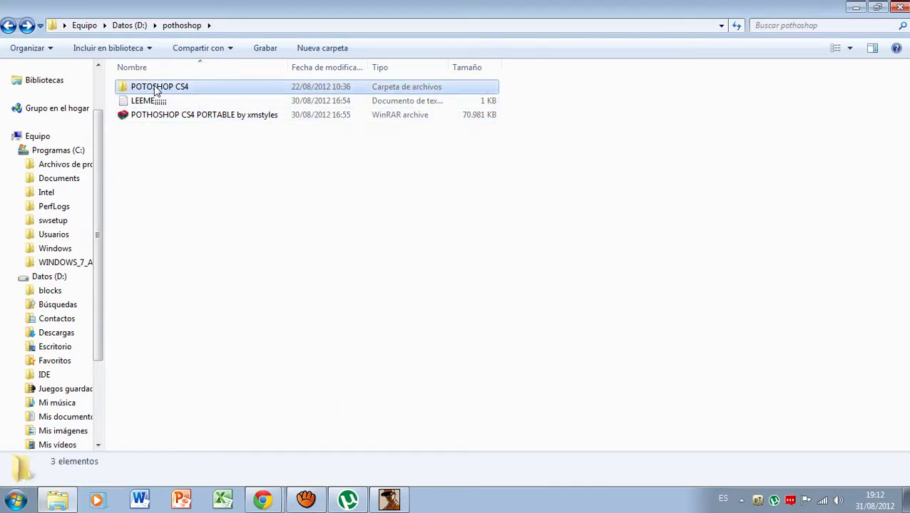
scroll(788, 232, "down", 15)
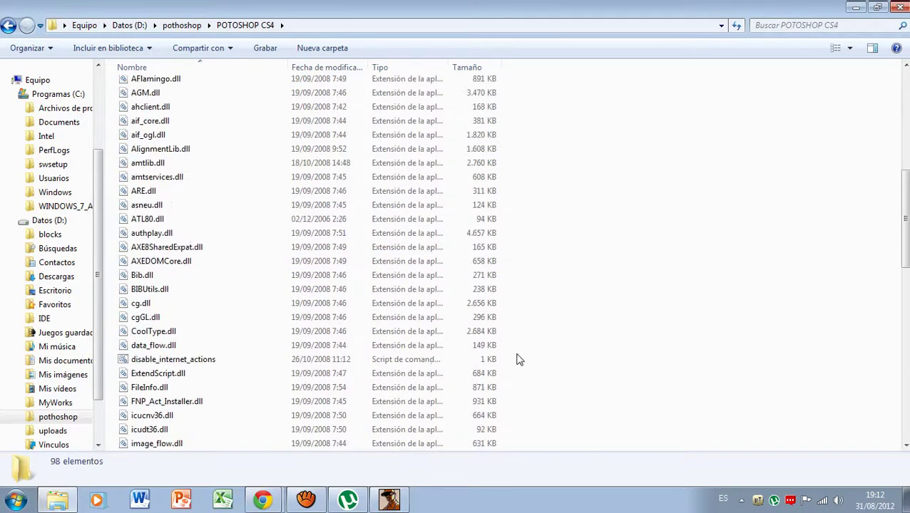
scroll(467, 338, "down", 8)
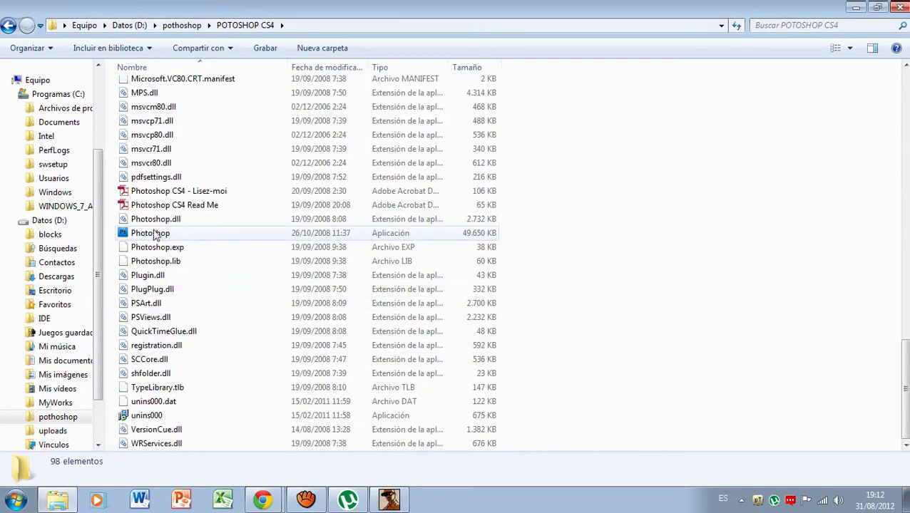
left_click(159, 235)
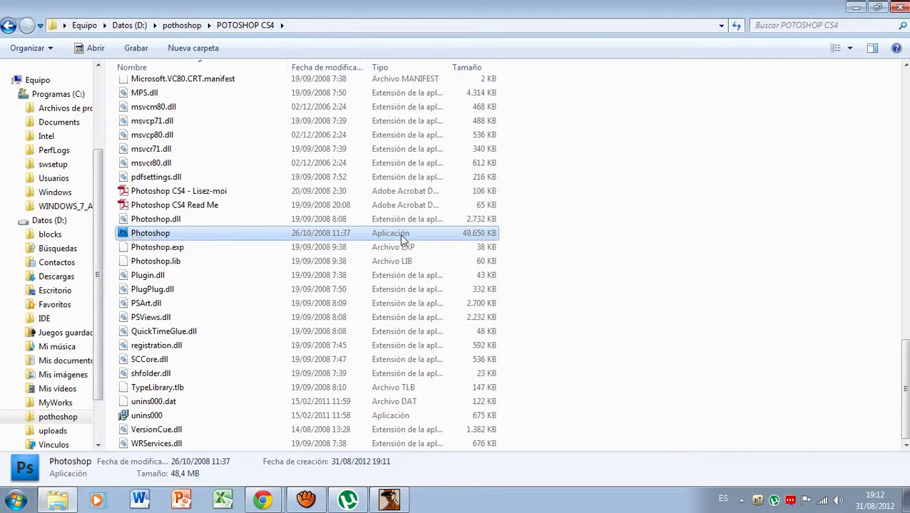
left_click(819, 285)
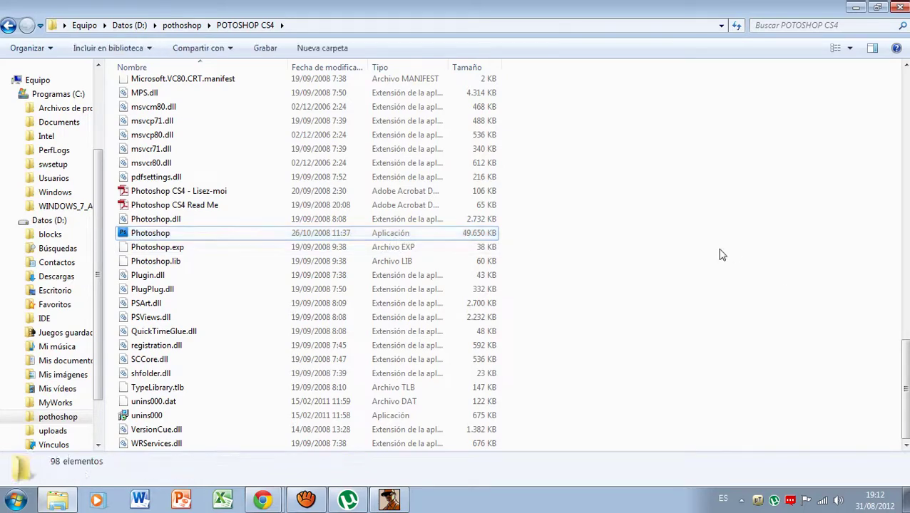
Step: Create a shortcut to the Photoshop application inside the POTOSHOP CS4 folder
left_click(164, 235)
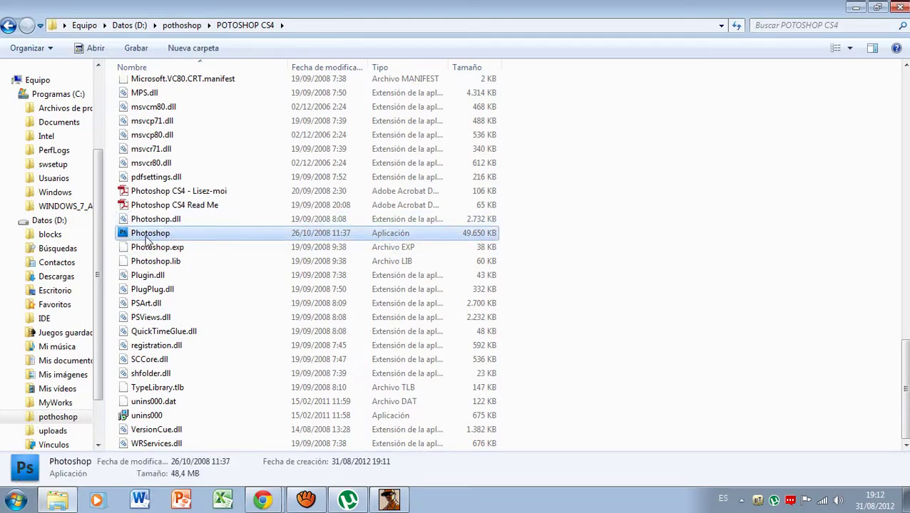
right_click(147, 241)
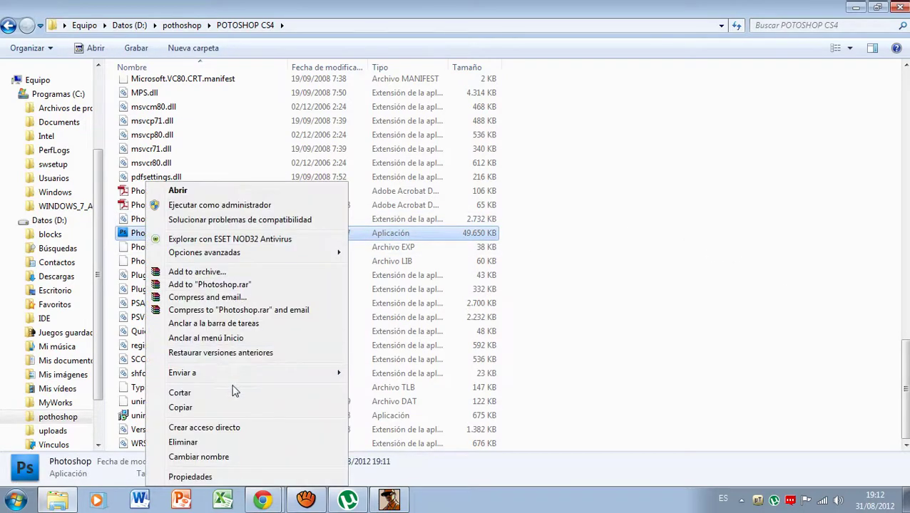
left_click(228, 432)
left_click(683, 244)
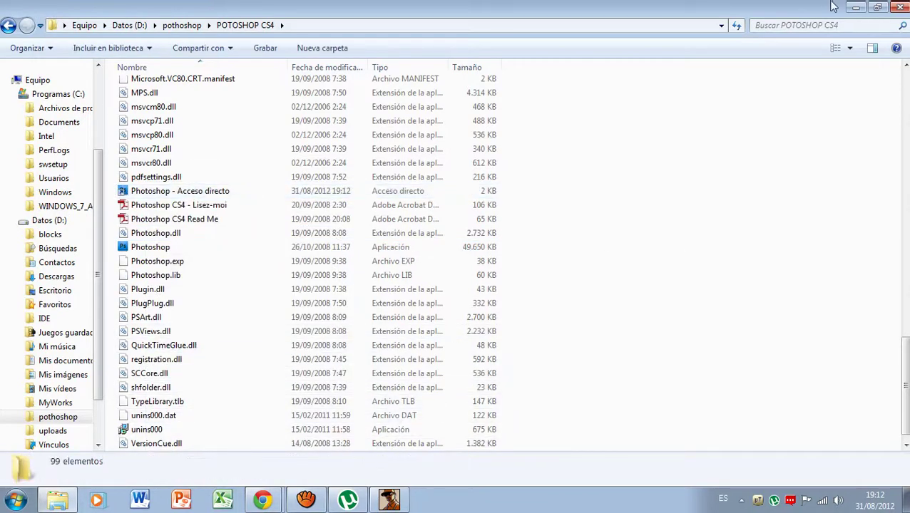
Step: Restore the folder window to a smaller size, move the new Photoshop shortcut onto the desktop, and minimize the window
key("super+Down")
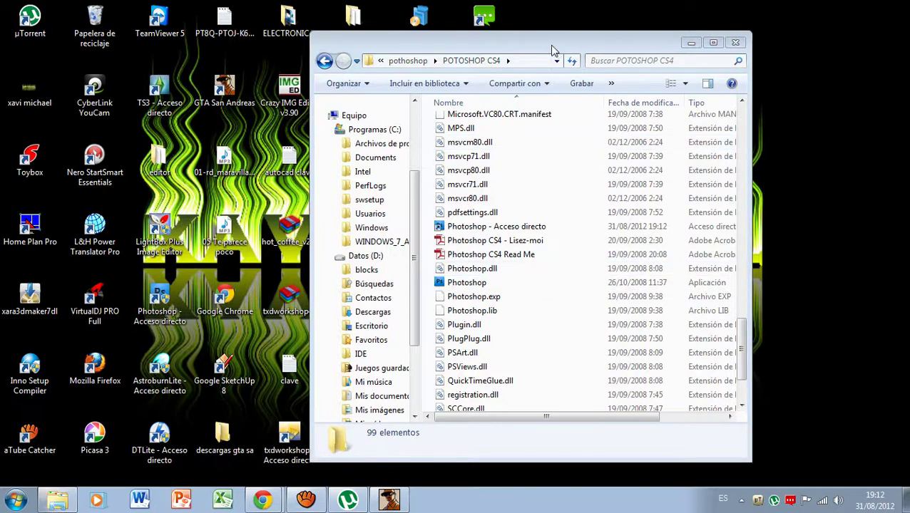
left_click_drag(553, 50, 312, 21)
left_click(294, 196)
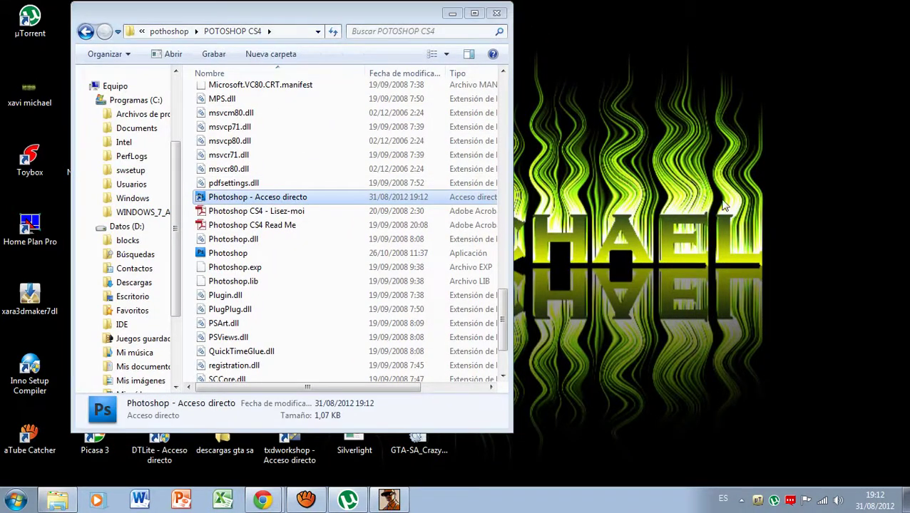
left_click_drag(724, 205, 724, 205)
left_click(453, 160)
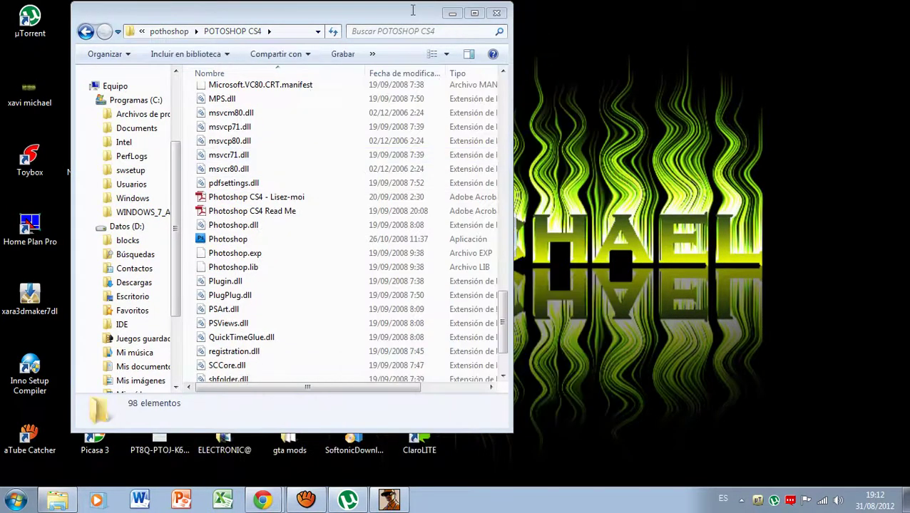
left_click(455, 14)
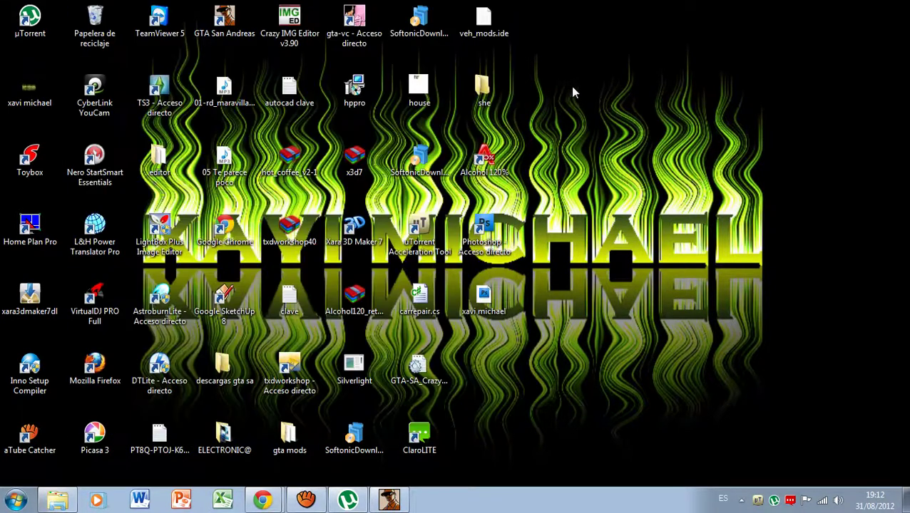
Step: Refresh the desktop several times
right_click(577, 87)
left_click(625, 129)
right_click(686, 203)
left_click(709, 240)
right_click(621, 141)
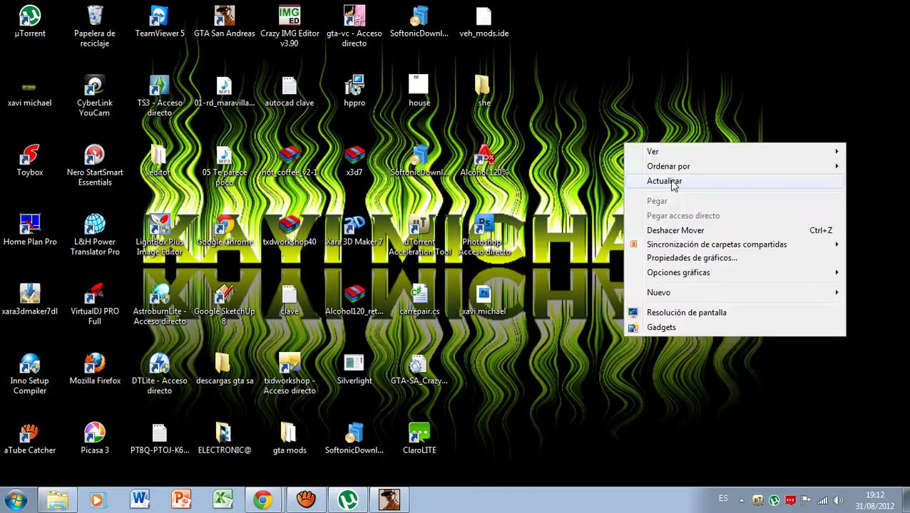
left_click(674, 182)
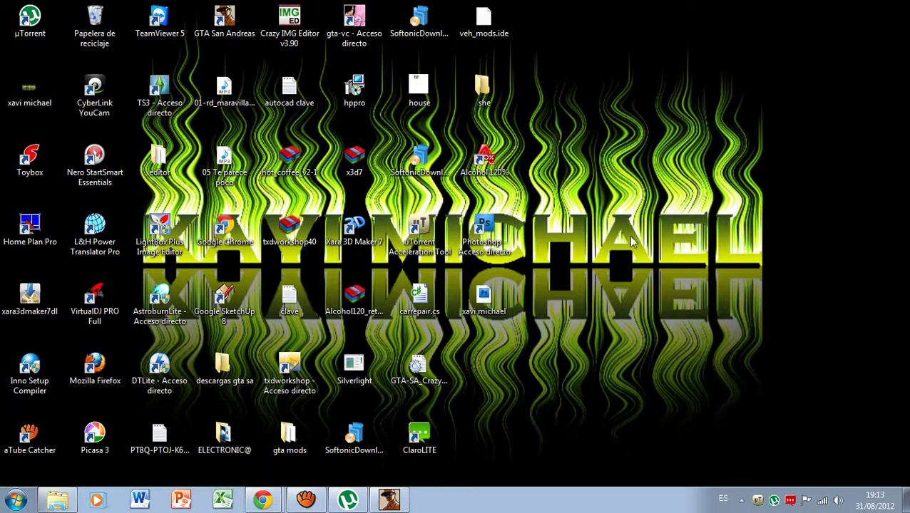
right_click(626, 226)
left_click(633, 246)
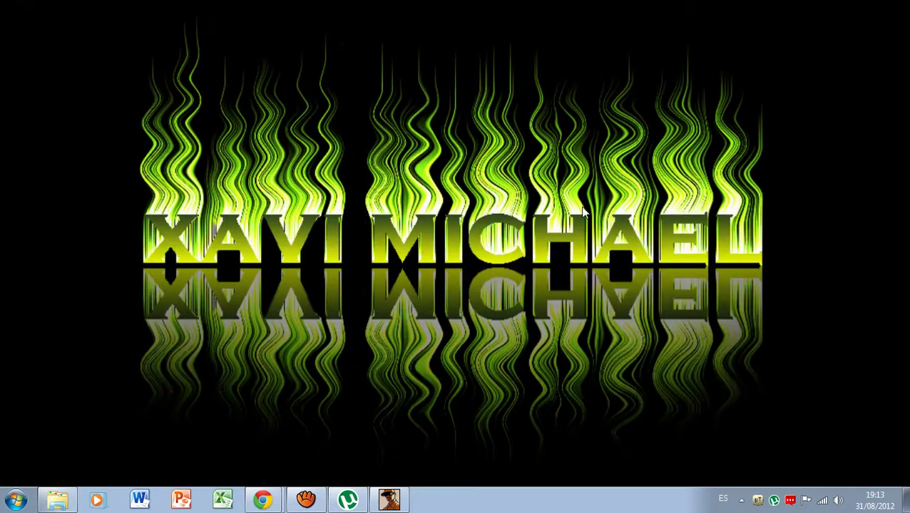
right_click(576, 198)
left_click(646, 240)
right_click(577, 163)
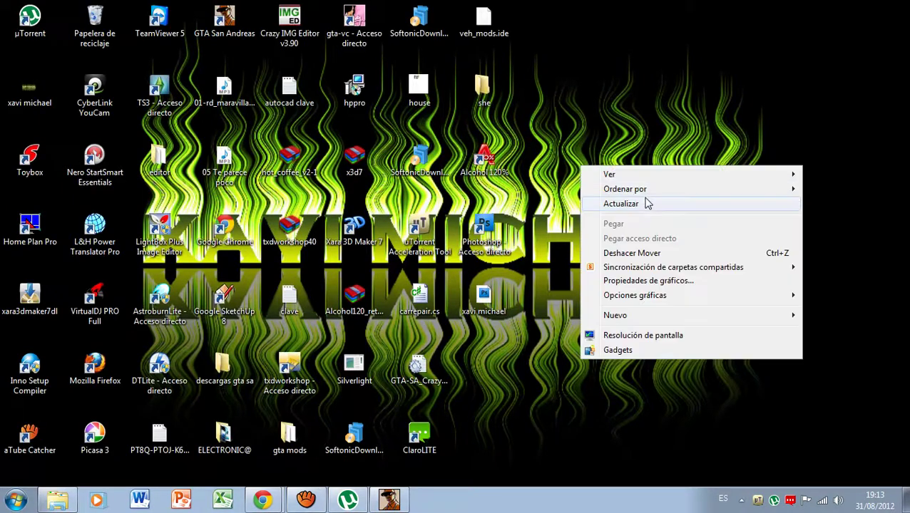
left_click(642, 203)
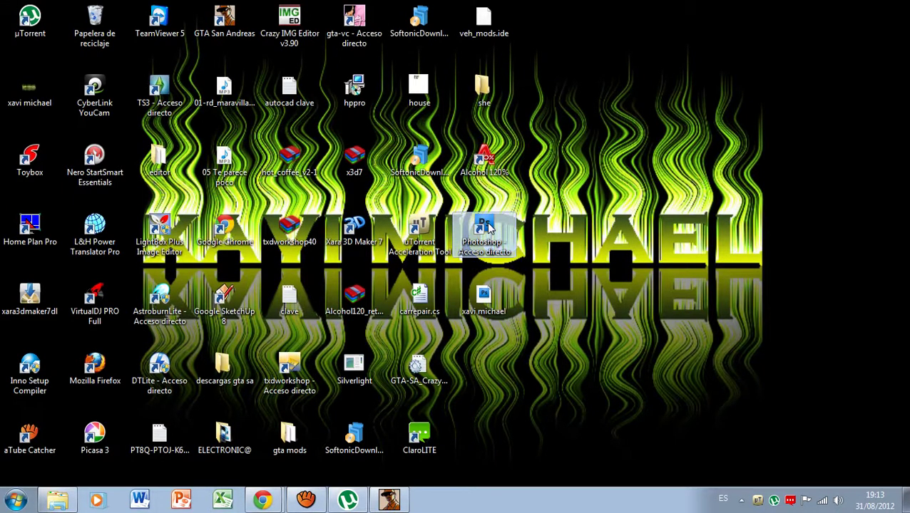
Step: Test the desktop shortcut by launching Photoshop and viewing its Archivo commands, and close the program
left_click(488, 226)
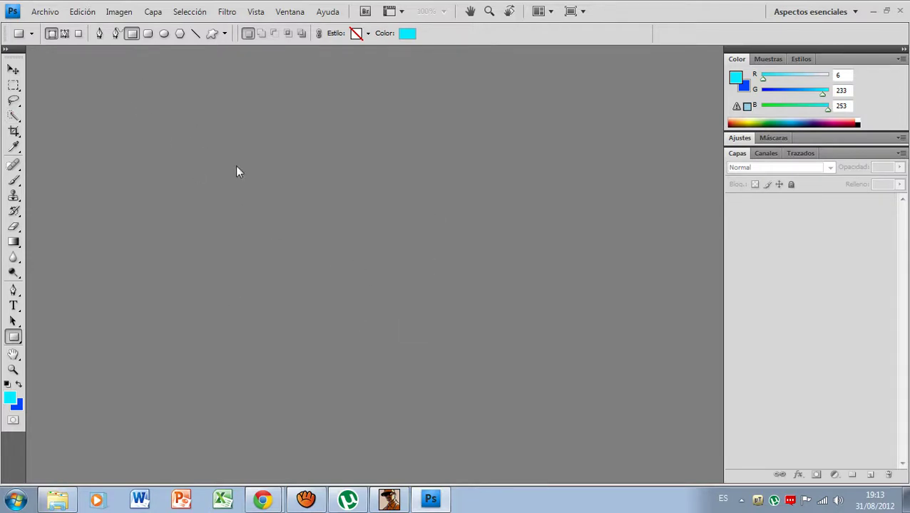
left_click(44, 11)
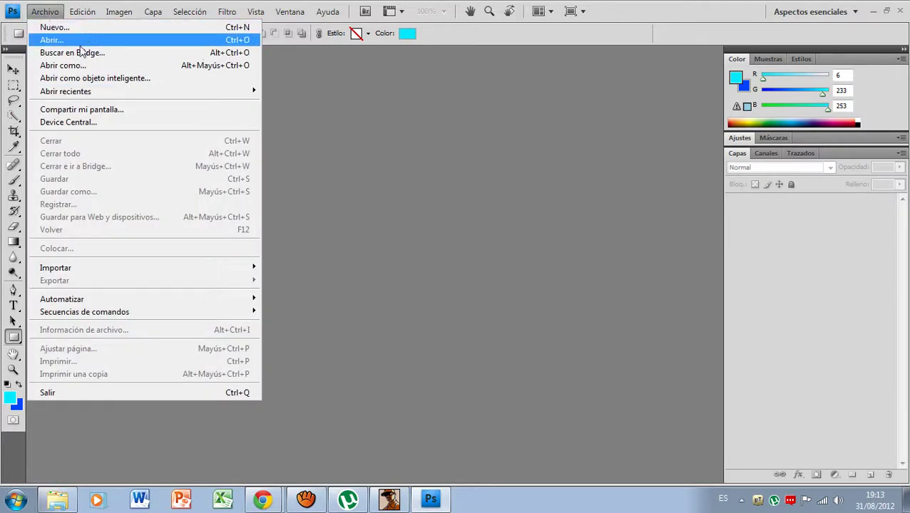
left_click(310, 156)
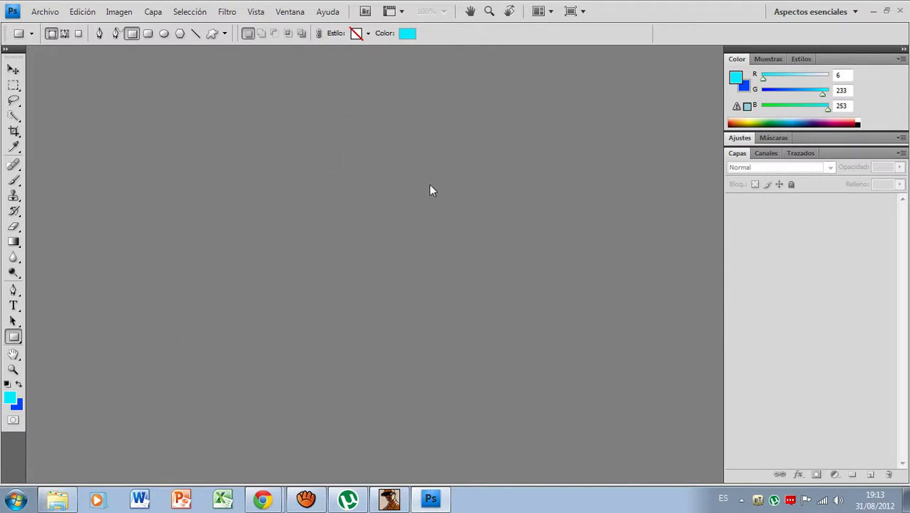
left_click(900, 10)
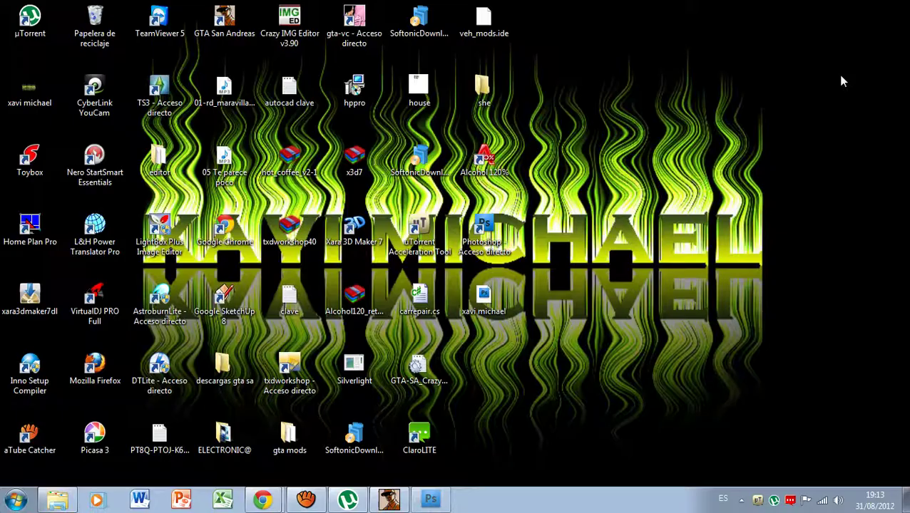
Step: Refresh the desktop again after closing Photoshop
right_click(612, 125)
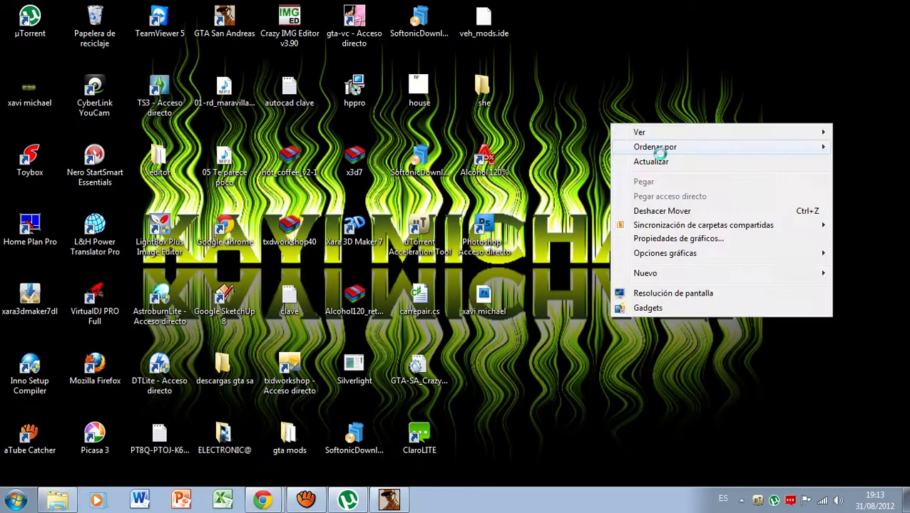
left_click(660, 152)
right_click(660, 136)
left_click(664, 139)
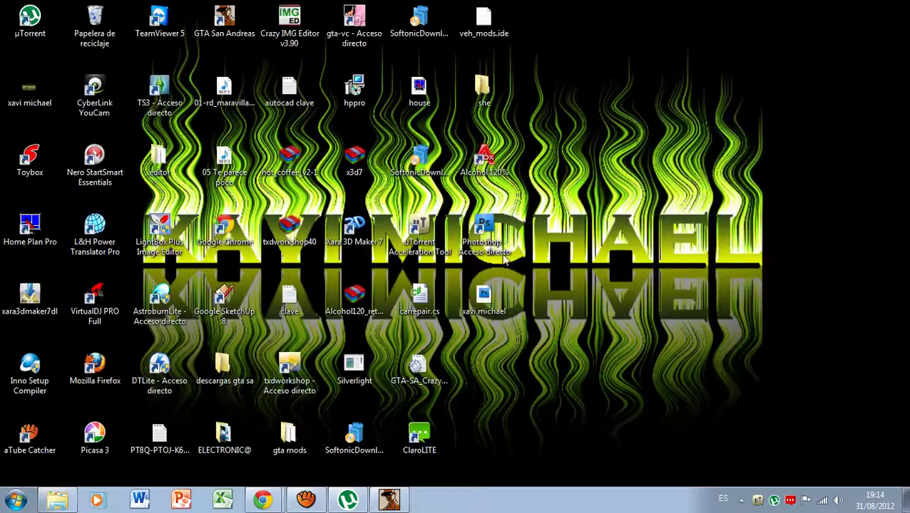
left_click(348, 499)
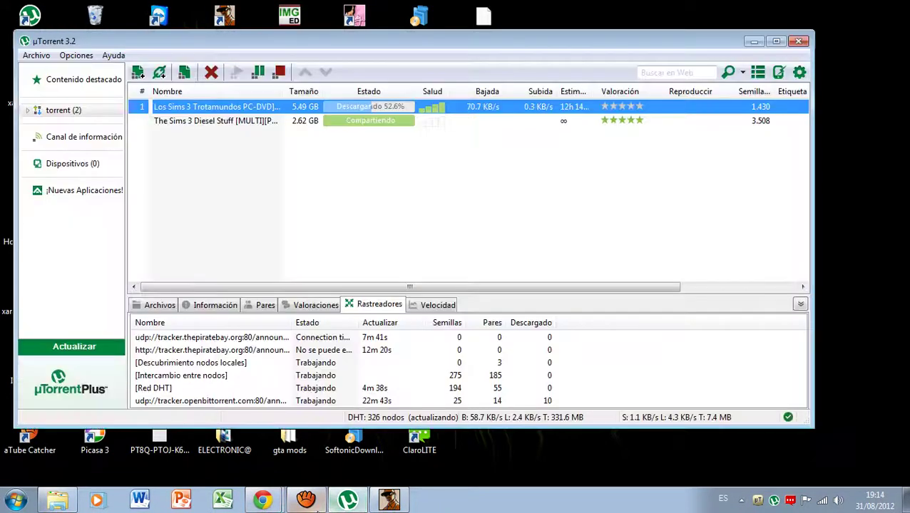